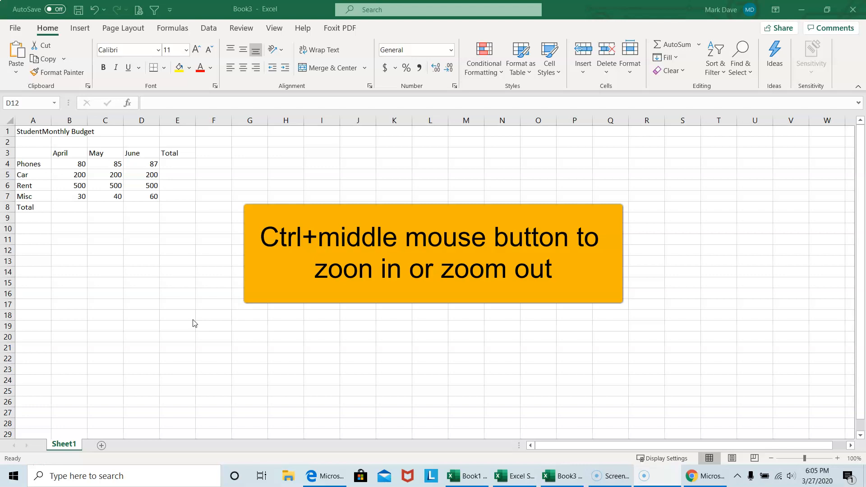
- Zoom the budget worksheet in to 190%
scroll(195, 320, "down", 2)
scroll(194, 321, "up", 3)
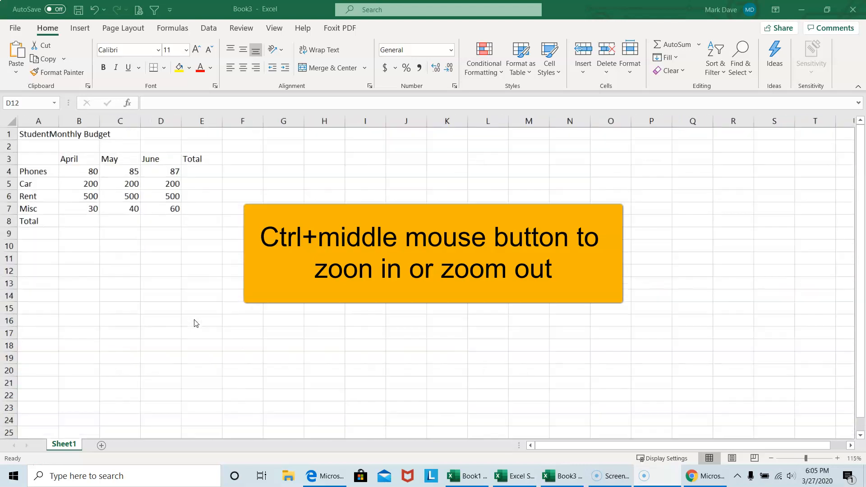
scroll(196, 324, "up", 2)
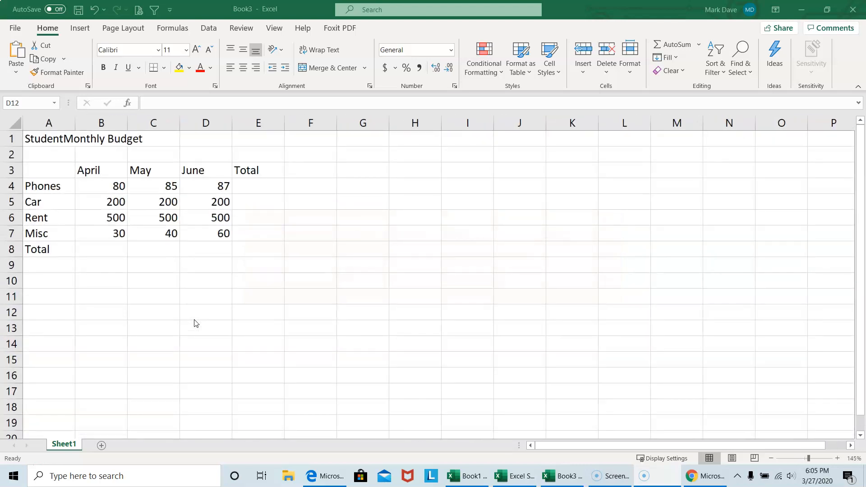
scroll(196, 323, "up", 1)
scroll(197, 323, "up", 1)
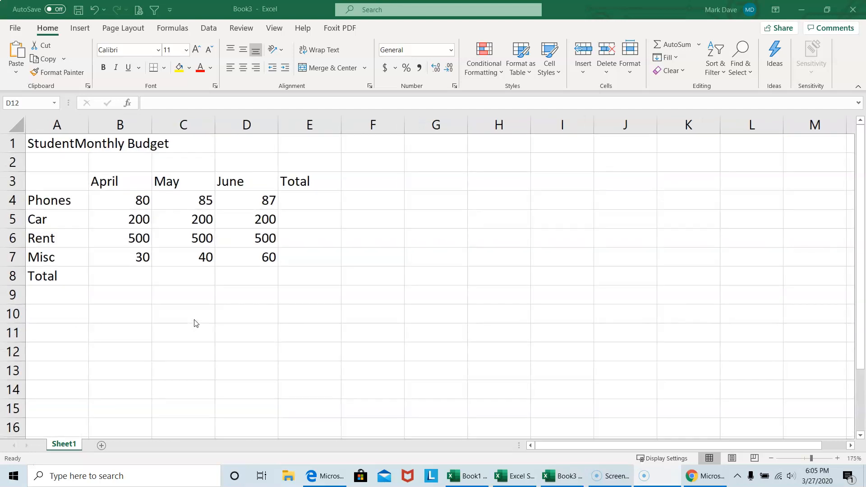
scroll(196, 324, "up", 1)
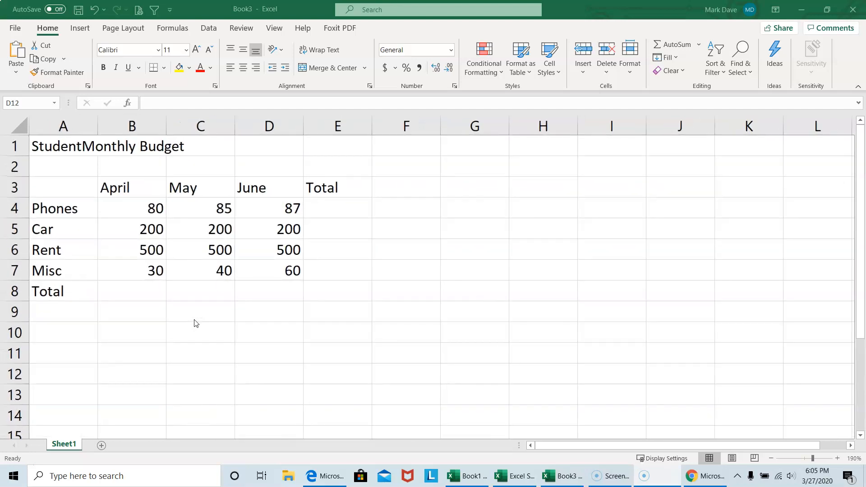
- Add the year to the April heading in cell B3 so it is entered as April-2020
left_click(137, 189)
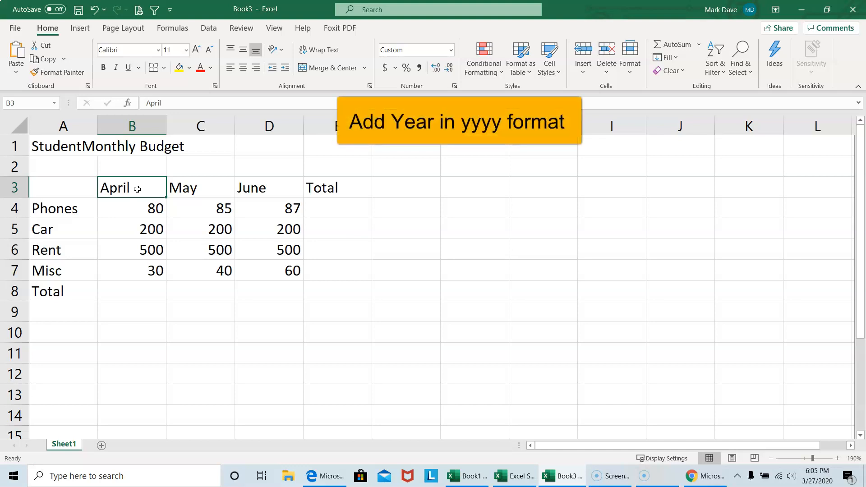
left_click(138, 189)
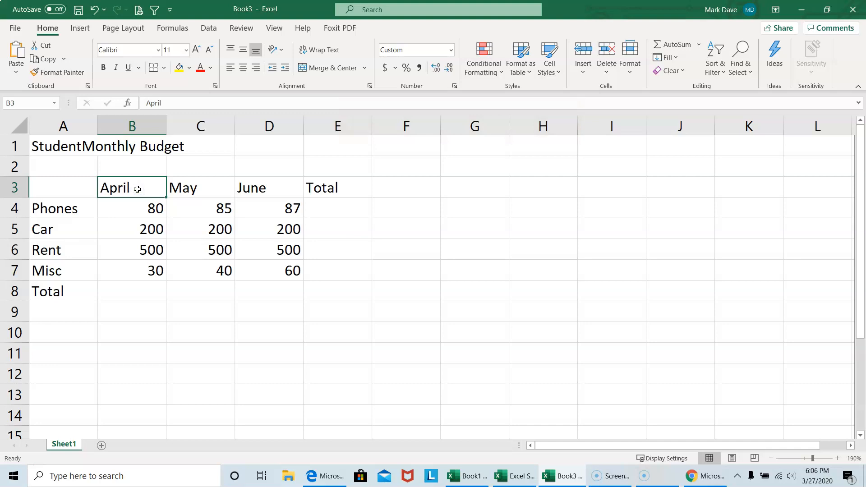
double_click(138, 189)
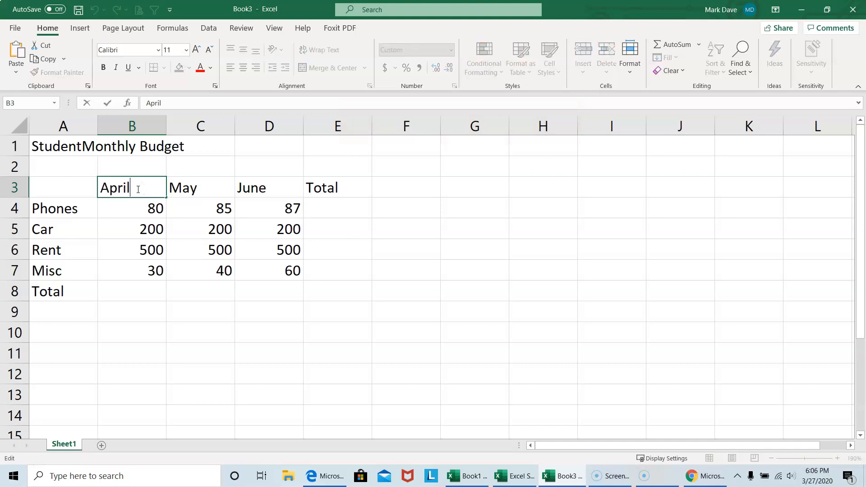
type("-")
left_click(144, 181)
type("2020")
key("Return")
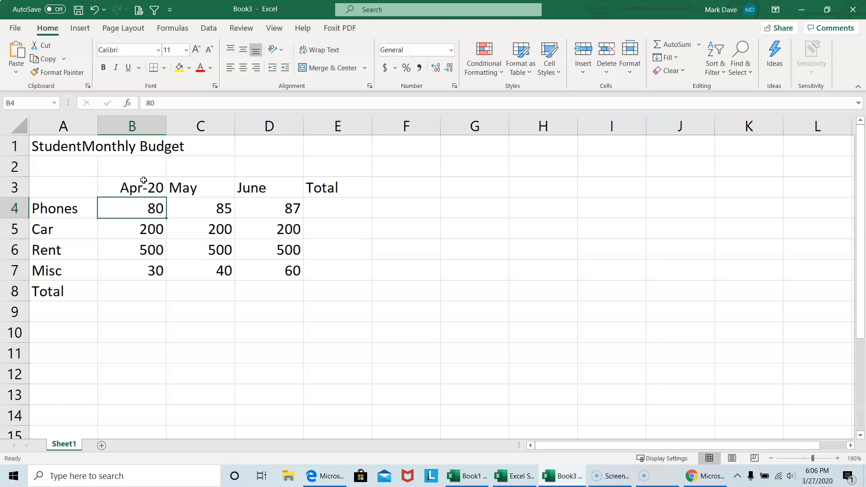
- Add the year to the headings in C3 and D3, entering May-2020 and June-2020
left_click(178, 188)
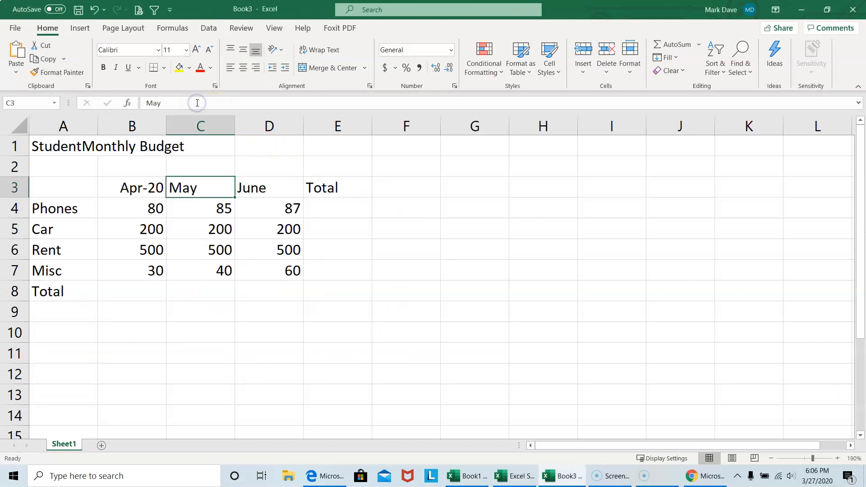
left_click(196, 103)
type("-2020")
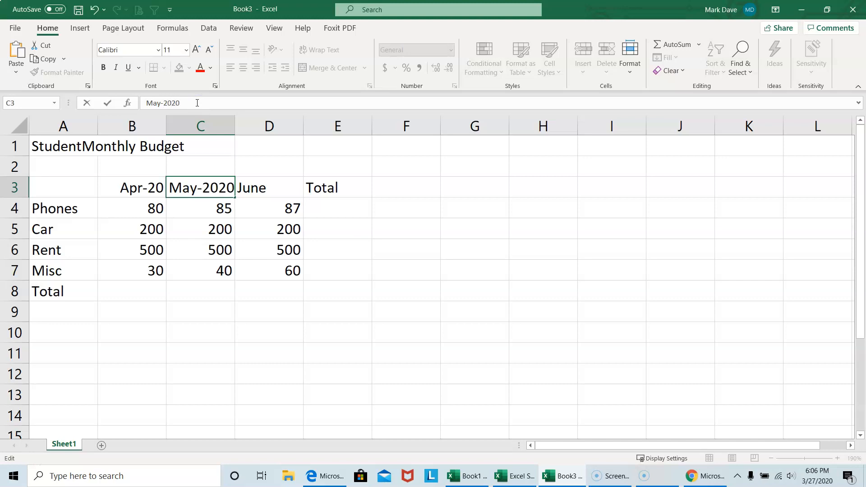
key("Return")
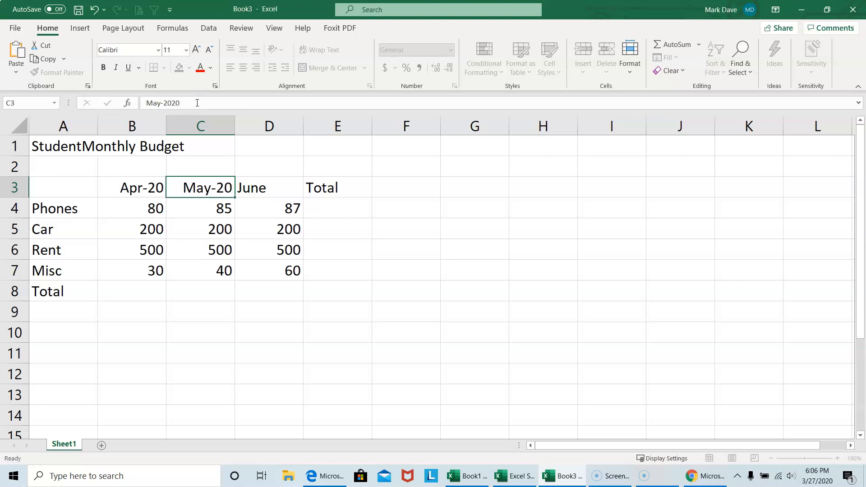
left_click(248, 189)
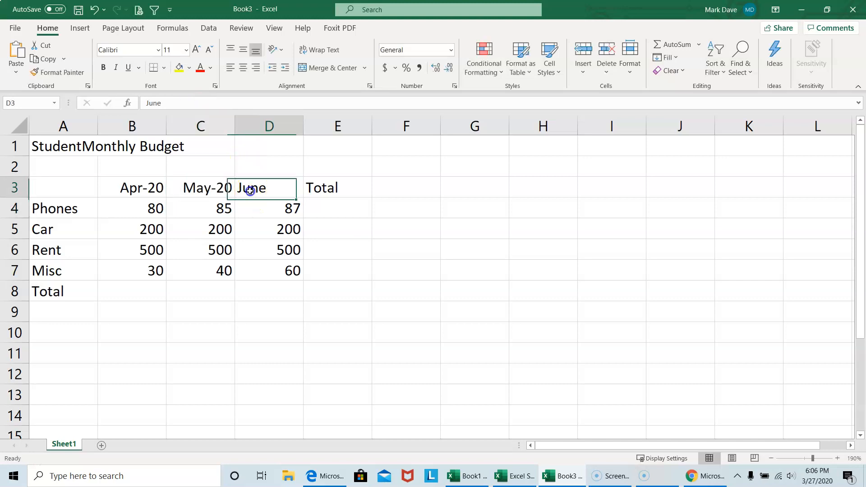
double_click(270, 189)
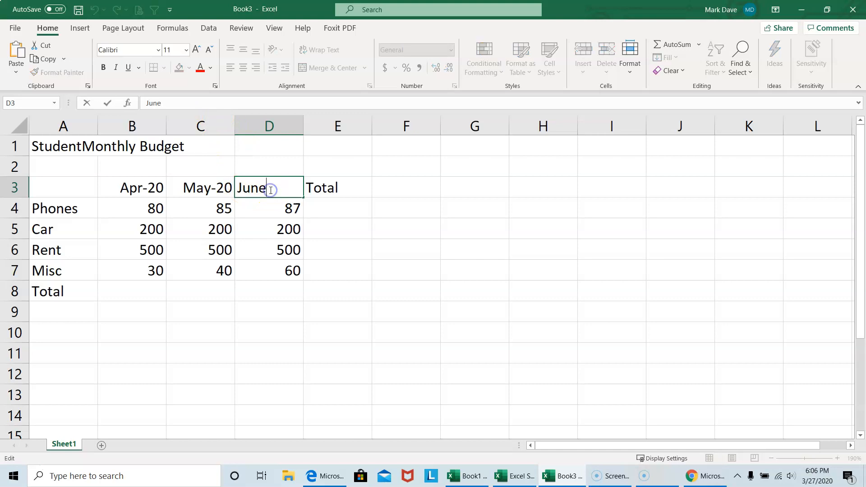
type("-2020")
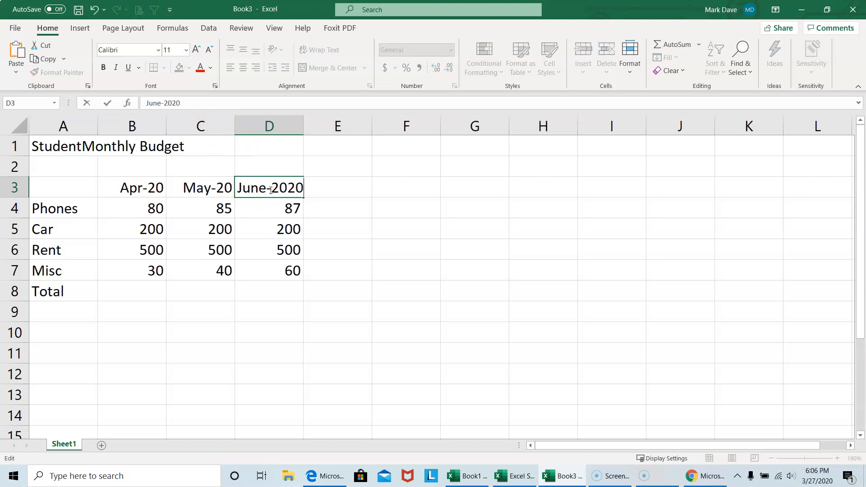
key("Return")
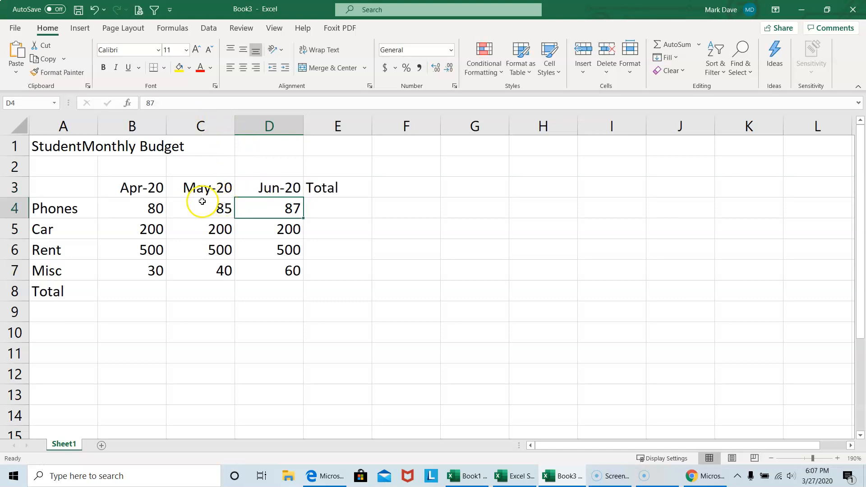
- Open the detailed number format settings for the month headings in B3:D3 and move the dialog beside the options being explained
left_click(151, 193)
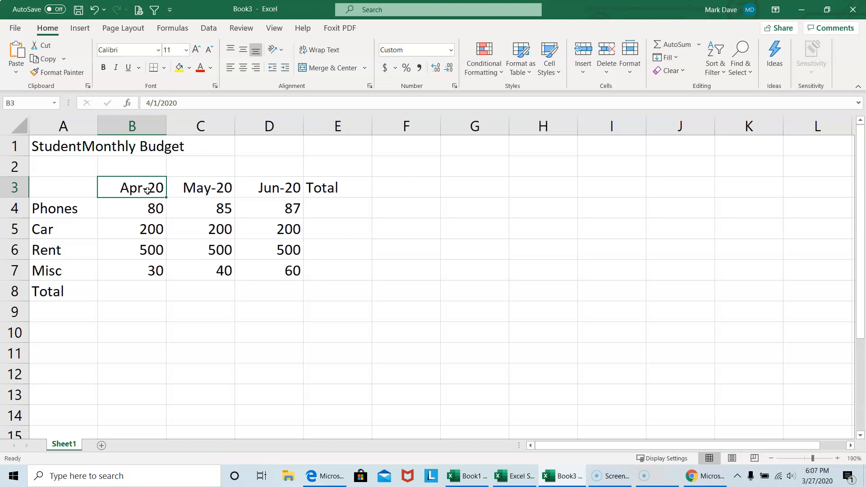
left_click_drag(148, 191, 243, 188)
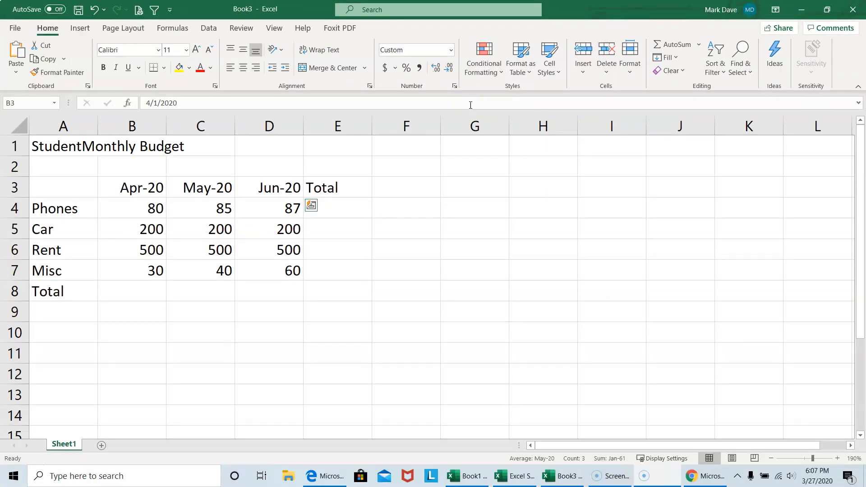
left_click(143, 189)
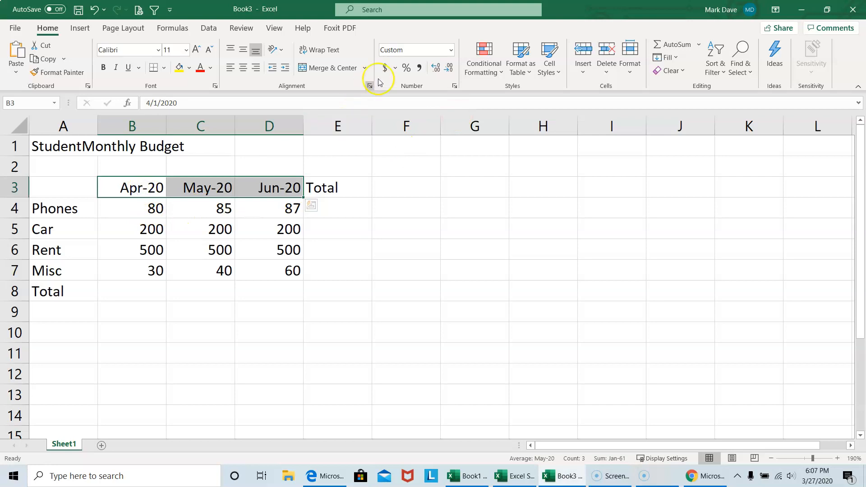
left_click(450, 50)
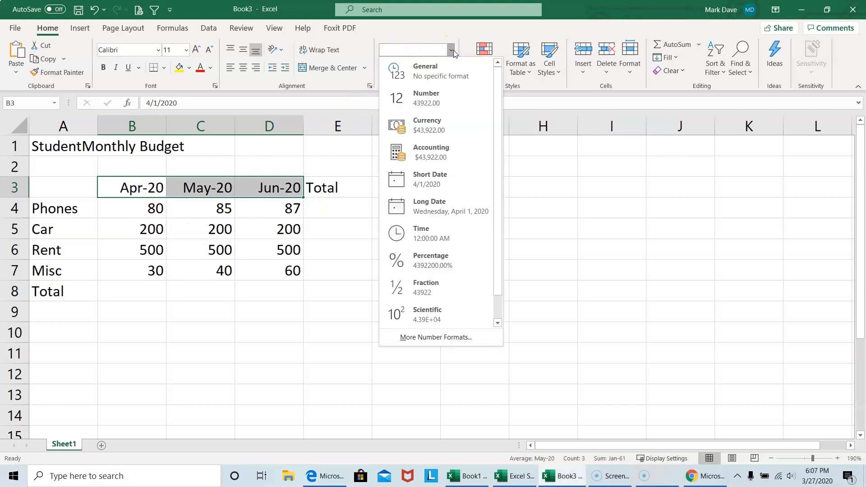
scroll(500, 135, "down", 1)
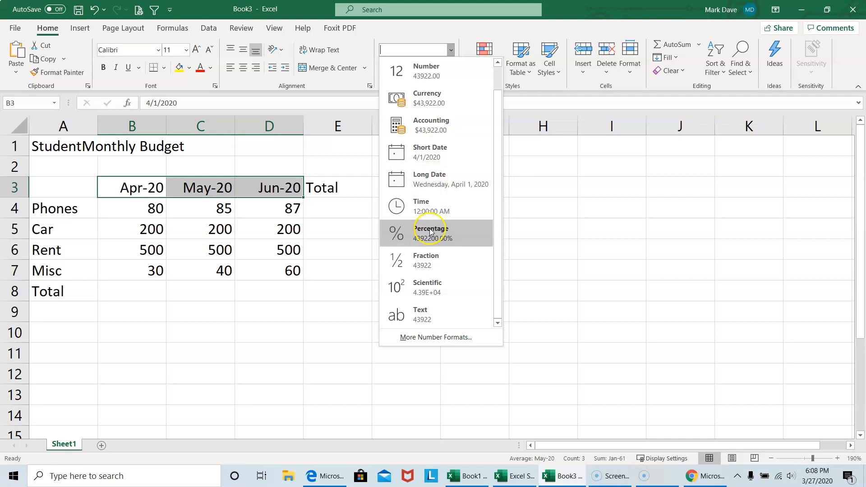
left_click(419, 338)
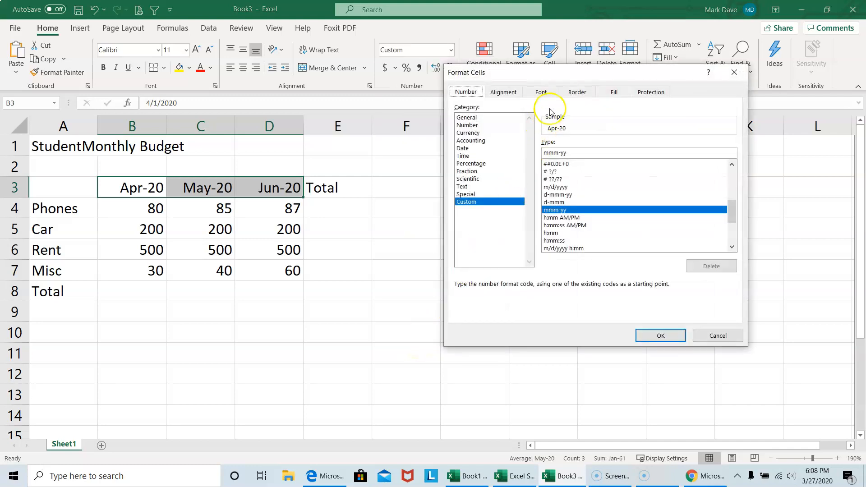
left_click_drag(570, 75, 342, 80)
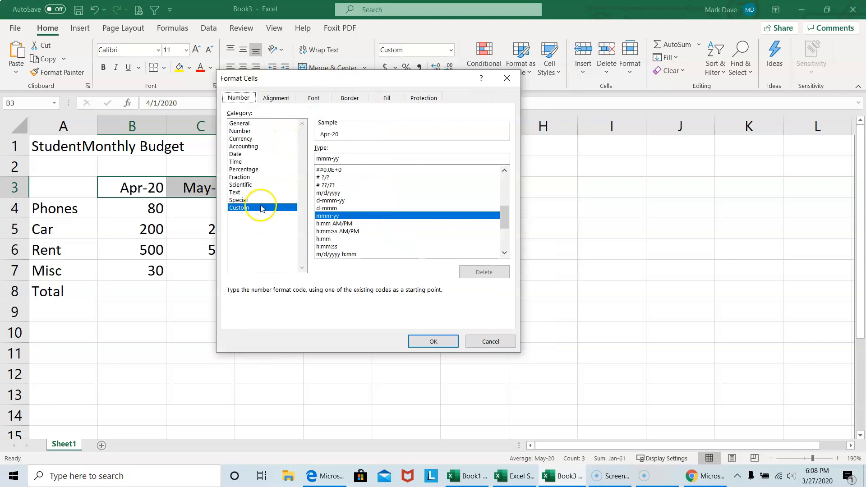
- Replace the custom number format with mmmm-yyyy and apply it to the month headings
left_click(327, 157)
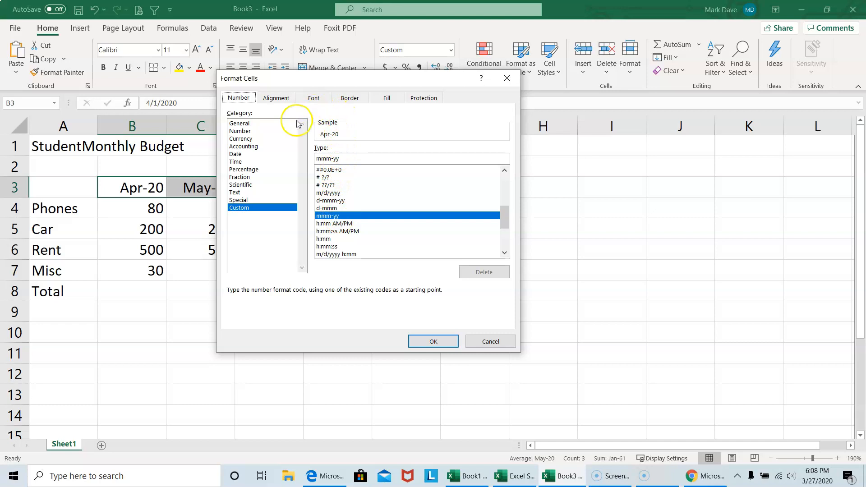
left_click(343, 160)
left_click_drag(343, 160, 313, 160)
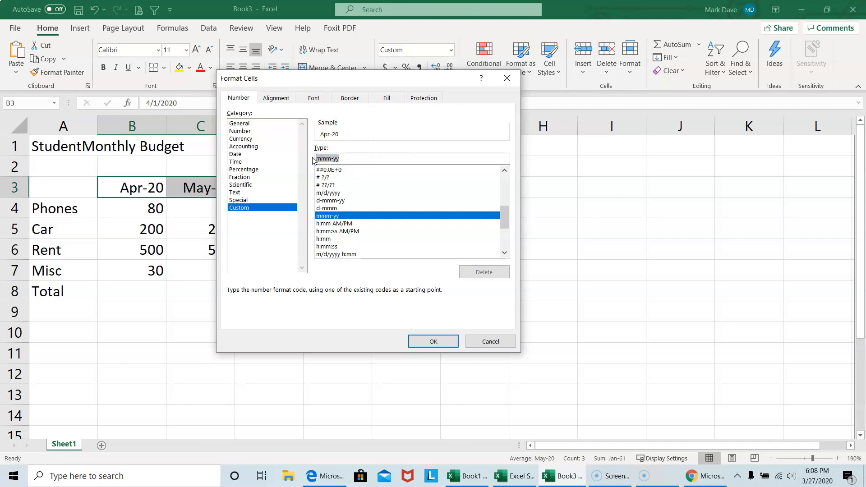
key("BackSpace")
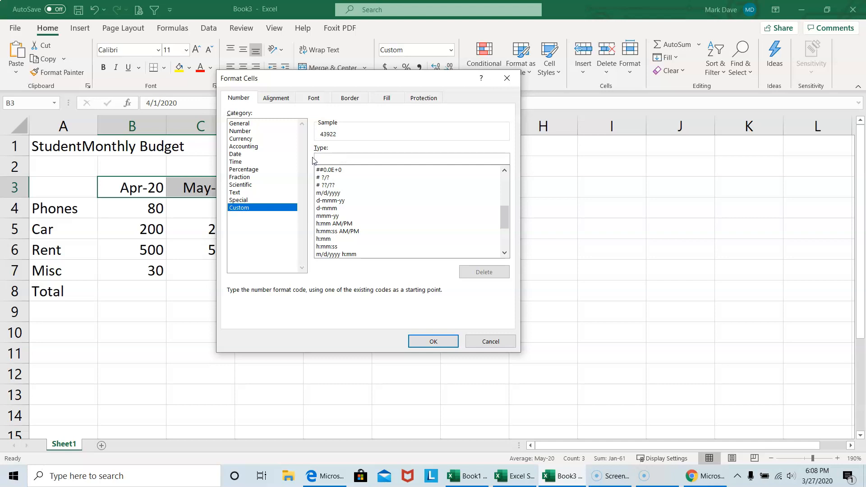
type("mmmm")
type("-yyyy")
left_click(440, 343)
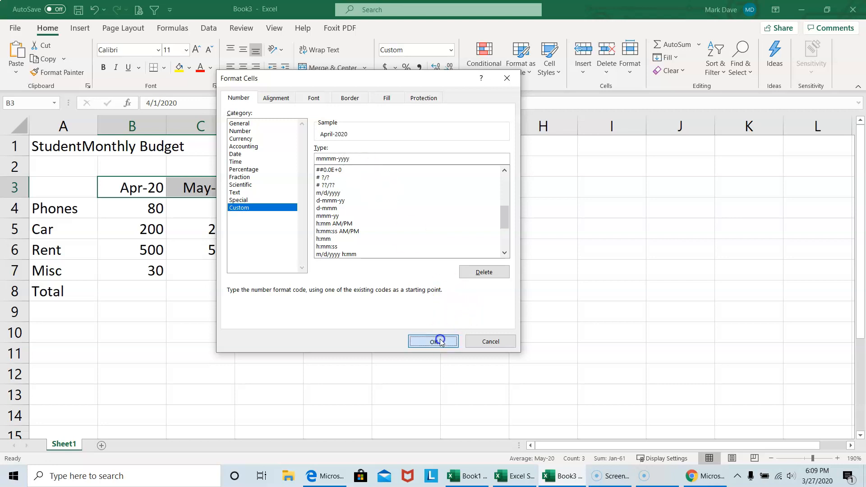
left_click(122, 223)
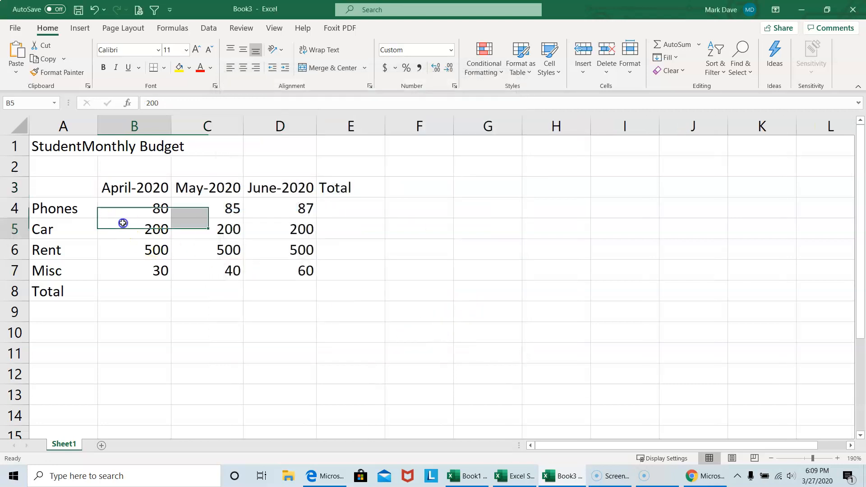
- Select the row labels in A4:A8 and then the April amounts in B4:B7 to review the table's rows and columns
left_click(124, 189)
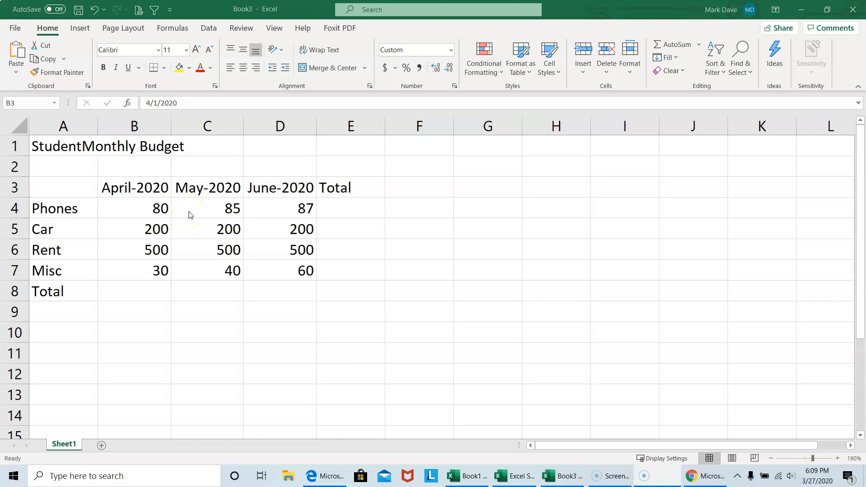
left_click(79, 211)
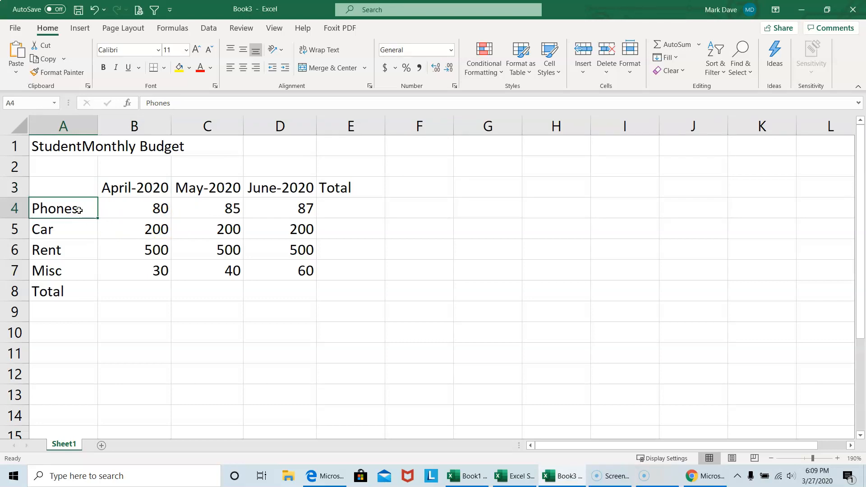
left_click_drag(63, 217, 66, 285)
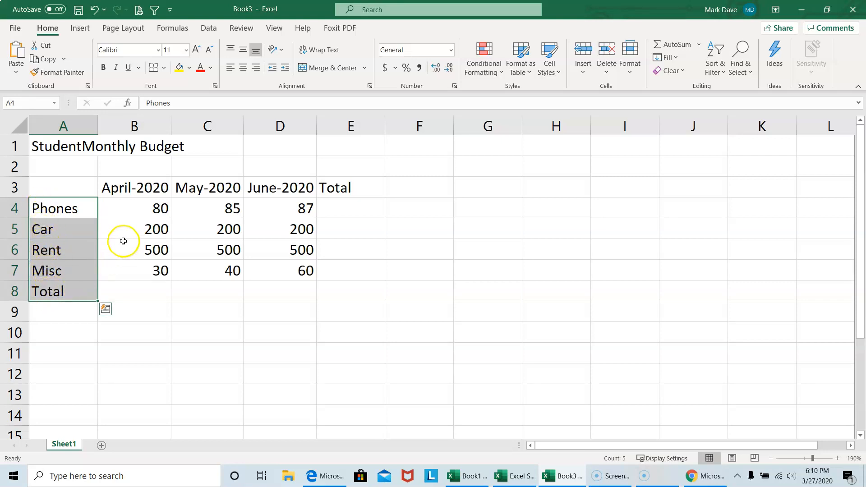
left_click(137, 211)
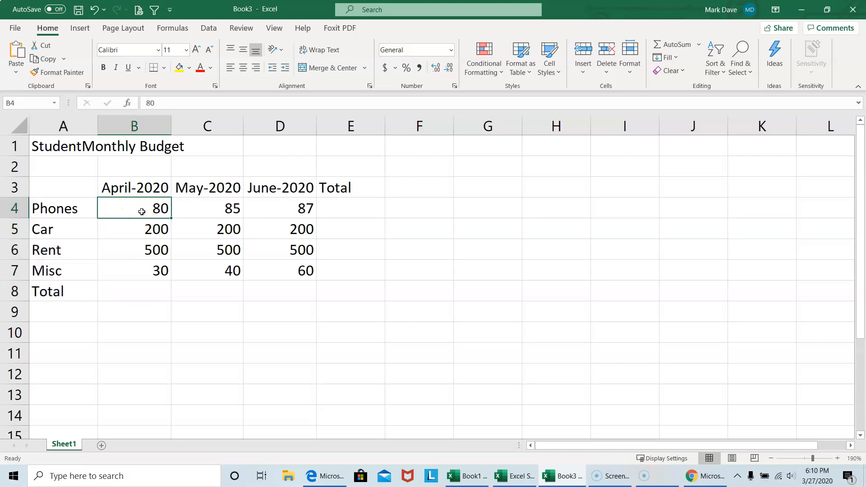
left_click_drag(142, 212, 141, 270)
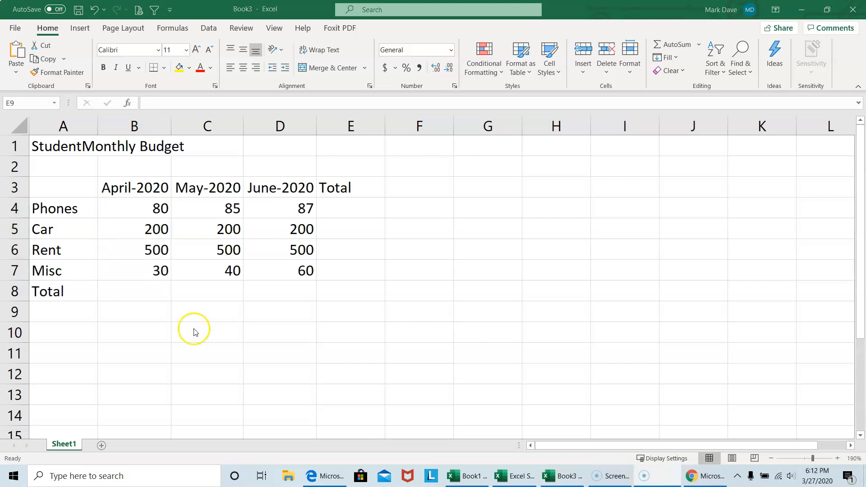
- Select single cells such as B4 and C6 to check their addresses, and select the cell range B4:D7
left_click(139, 213)
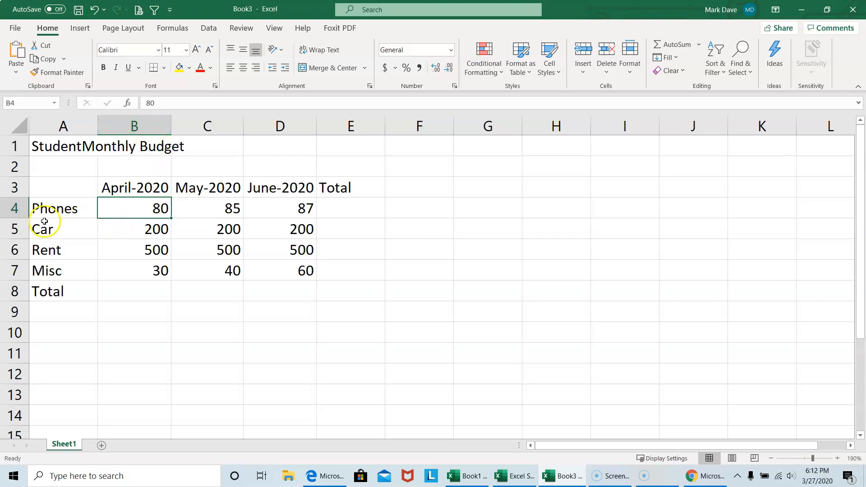
left_click(229, 253)
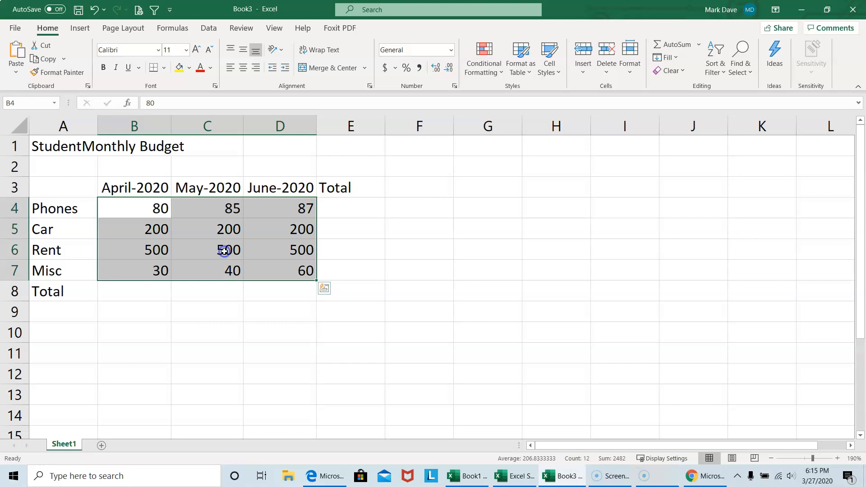
left_click(224, 252)
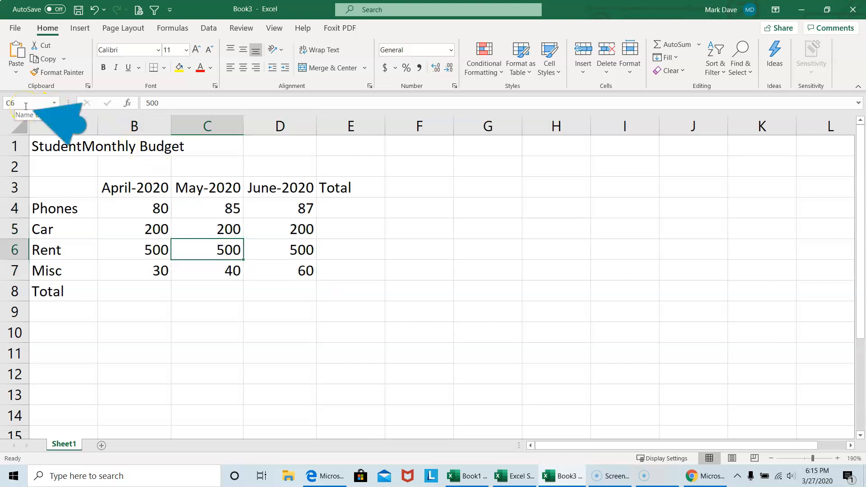
left_click(126, 242)
left_click_drag(124, 206, 251, 266)
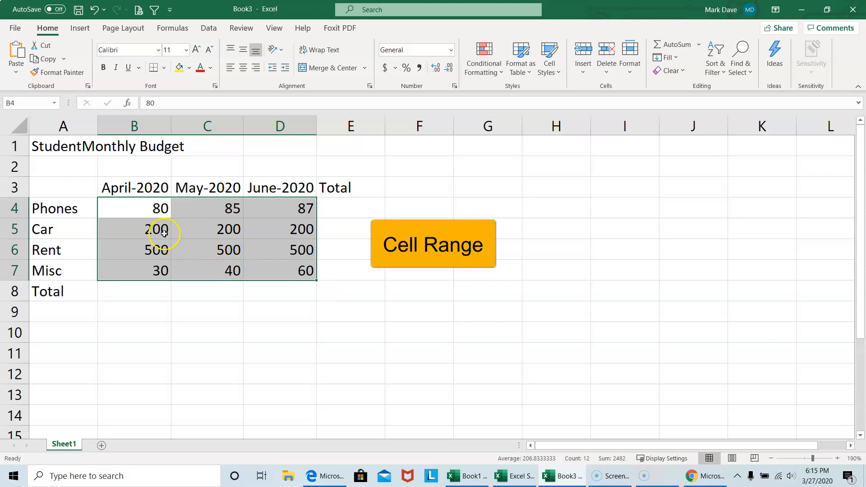
- Select the non-adjacent ranges A3:D5 and A7:D7 together, leaving out the Rent row
left_click(146, 222)
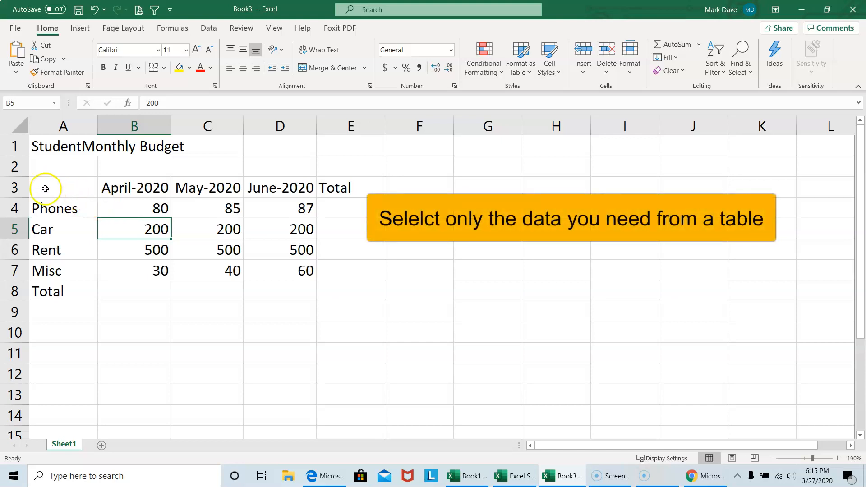
left_click_drag(40, 187, 259, 223)
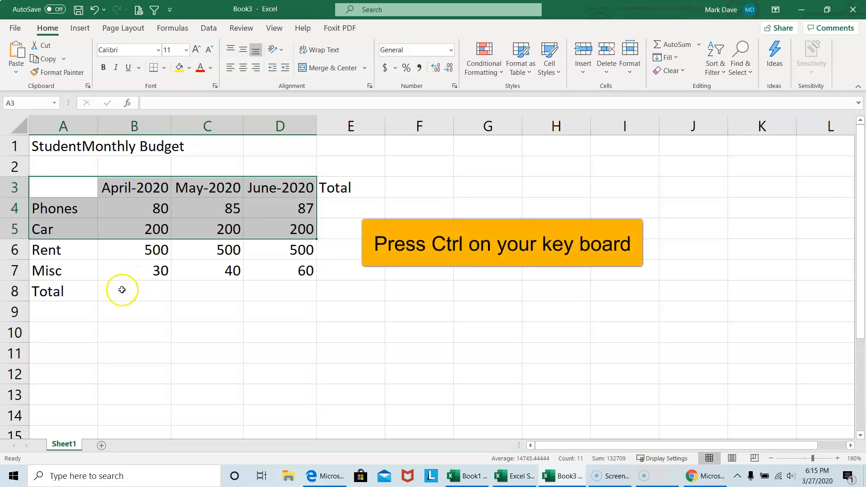
left_click_drag(72, 273, 248, 275)
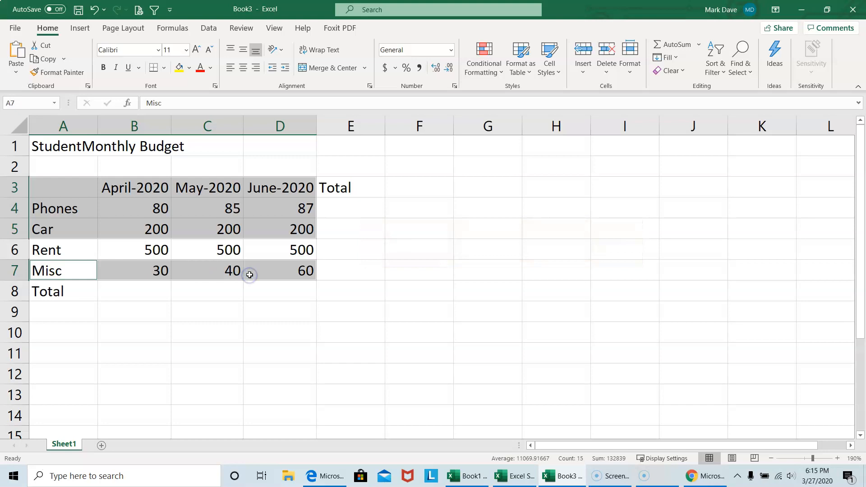